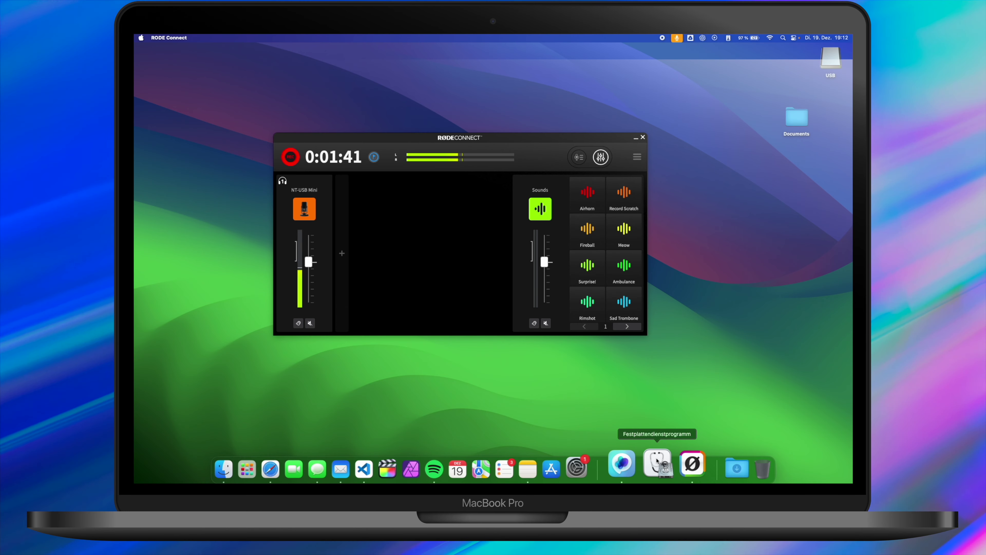
click(657, 460)
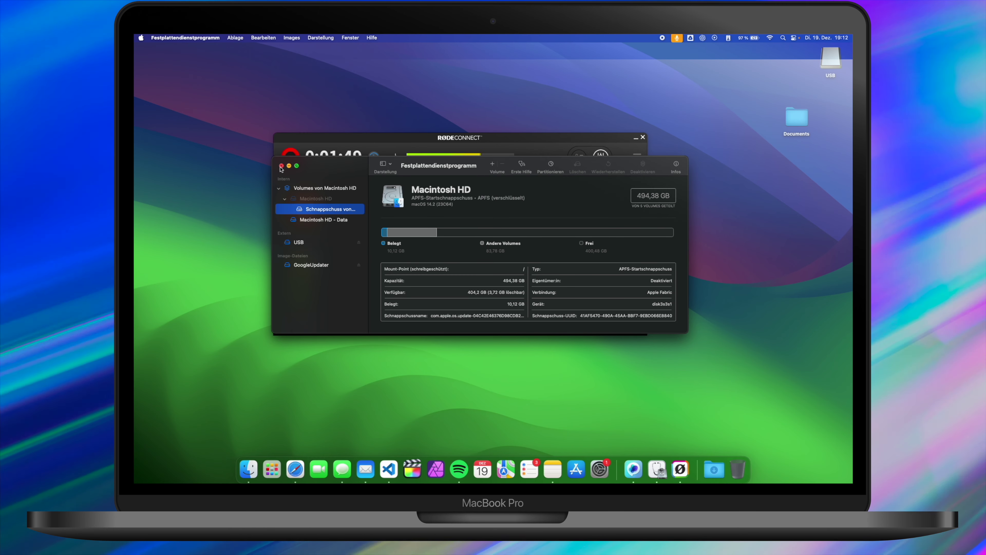
click(282, 166)
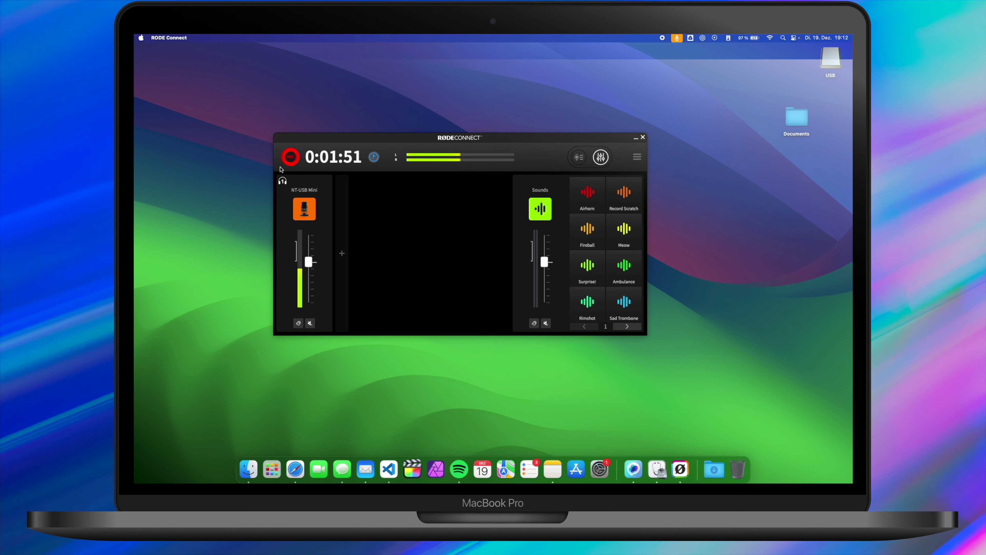
key(super+space)
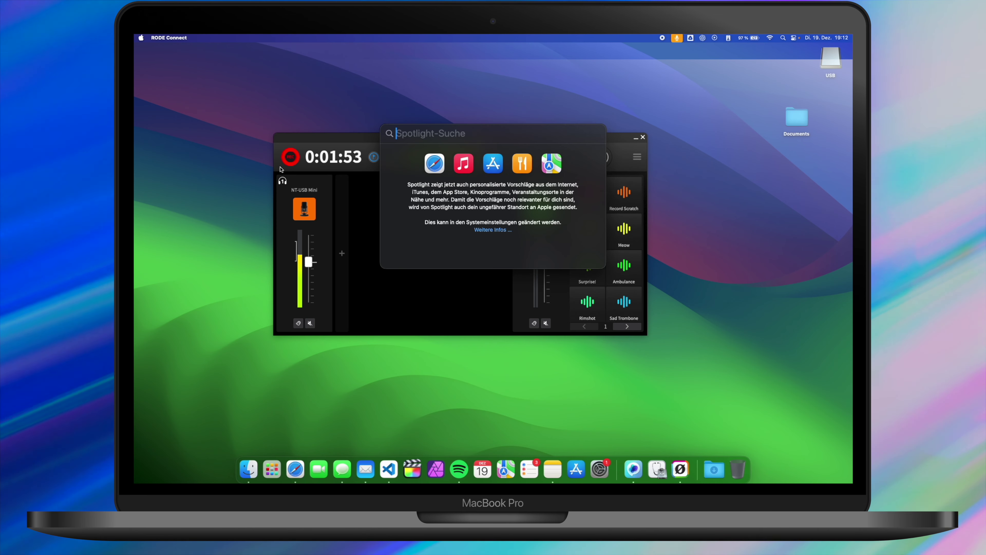
text(fest)
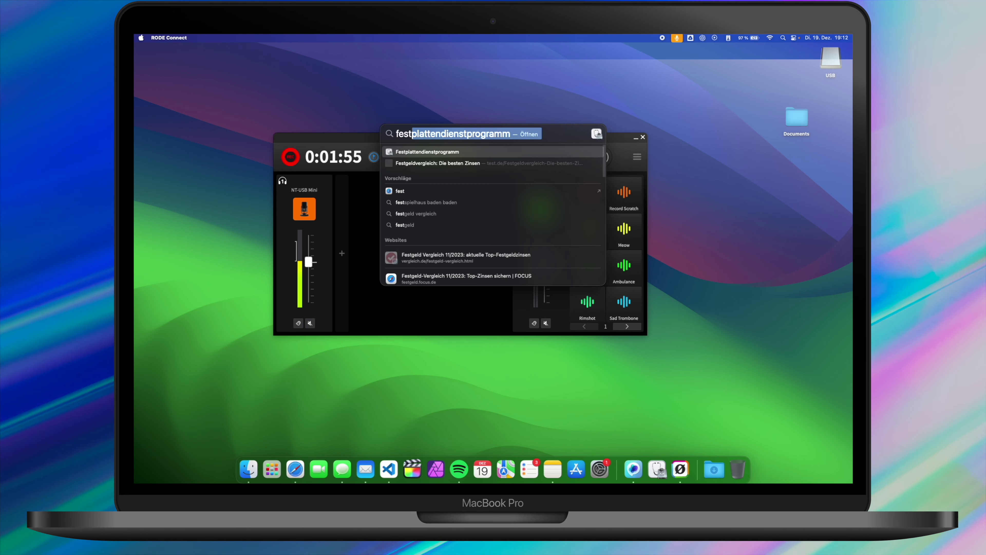
click(249, 354)
click(248, 354)
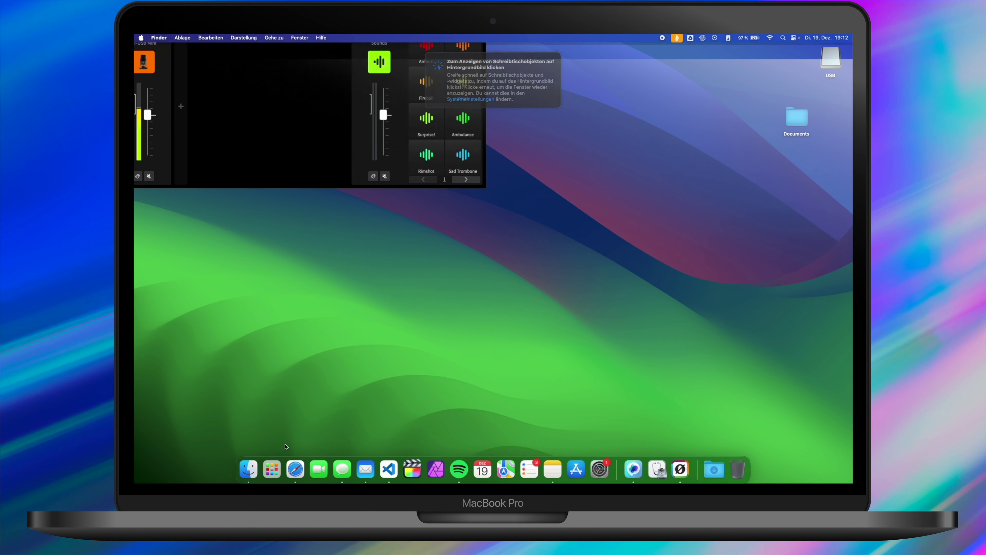
Open Festplattendienstprogramm from the Andere app folder and switch its view to show all devices
click(274, 466)
click(313, 418)
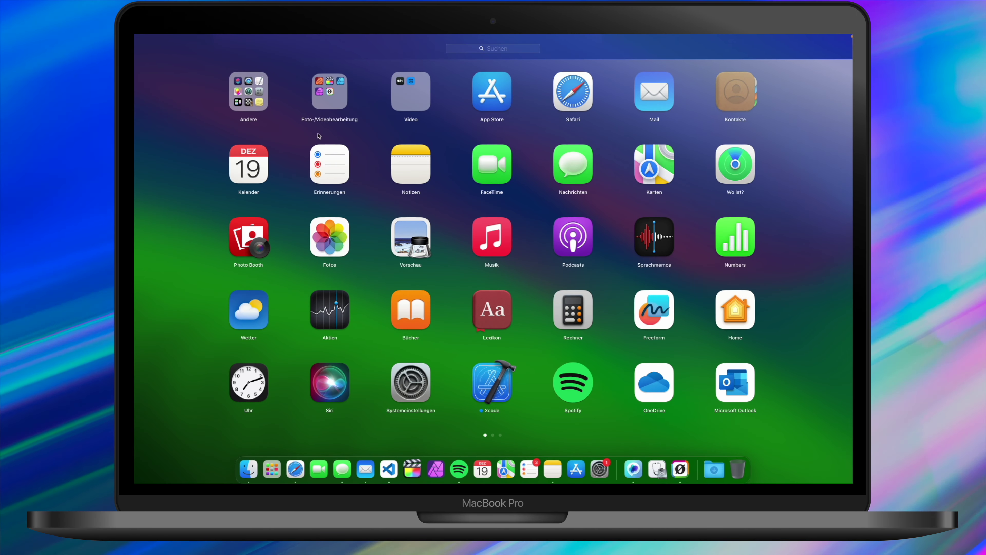
click(251, 105)
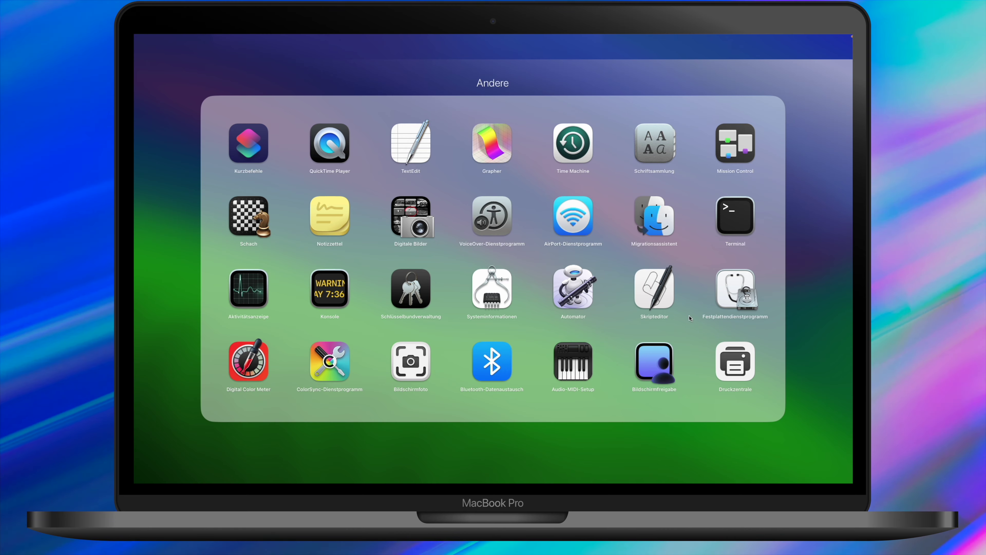
click(735, 289)
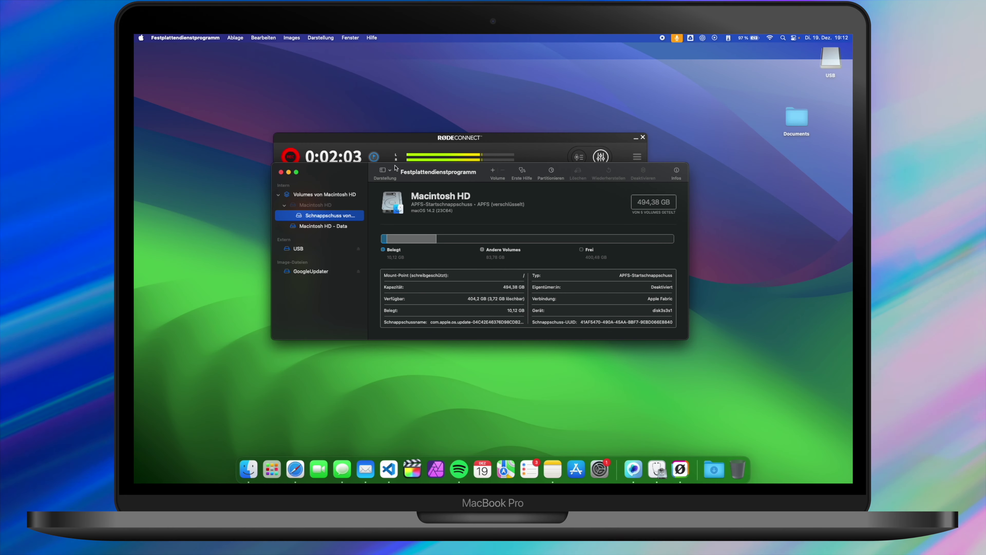
click(390, 181)
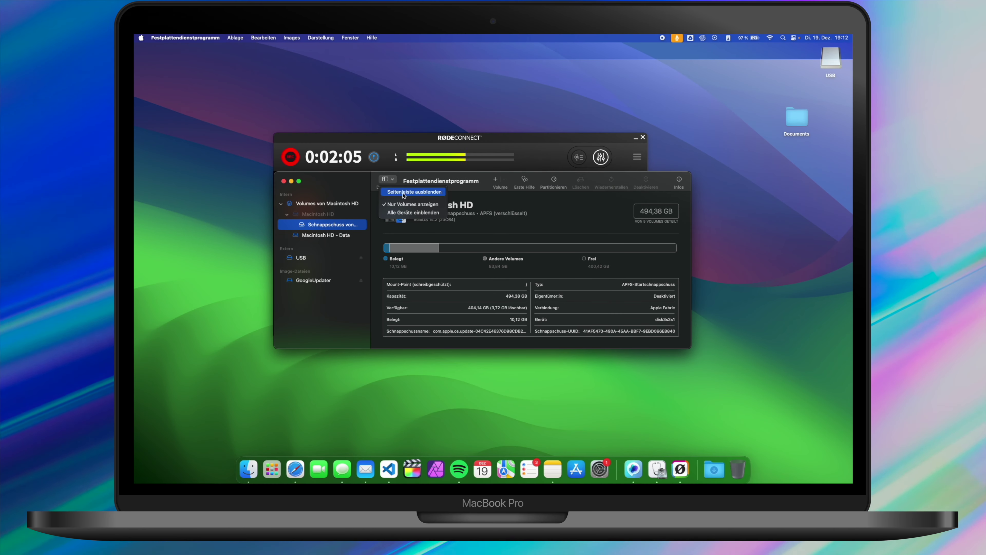
click(417, 212)
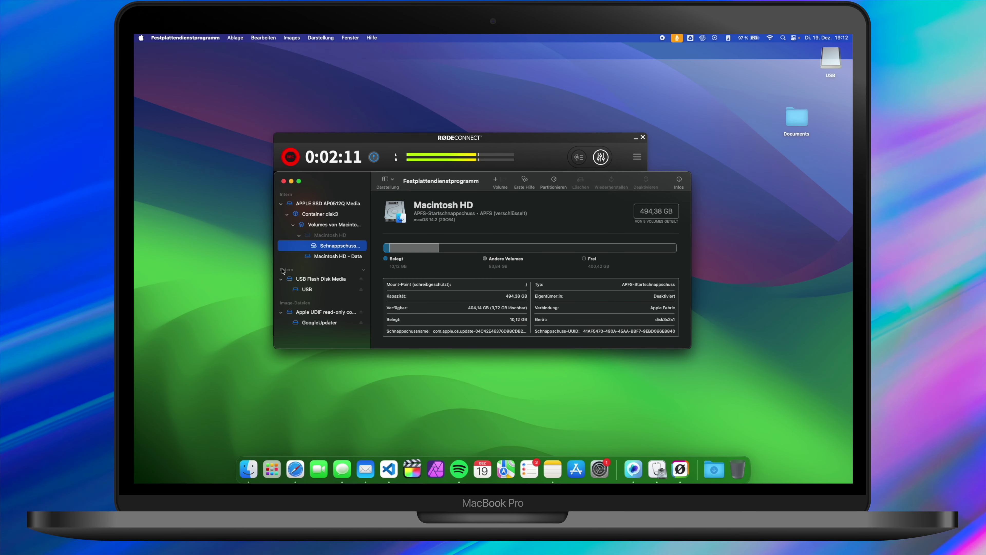
Select the external USB Flash Disk Media device and open its erase dialog
click(310, 280)
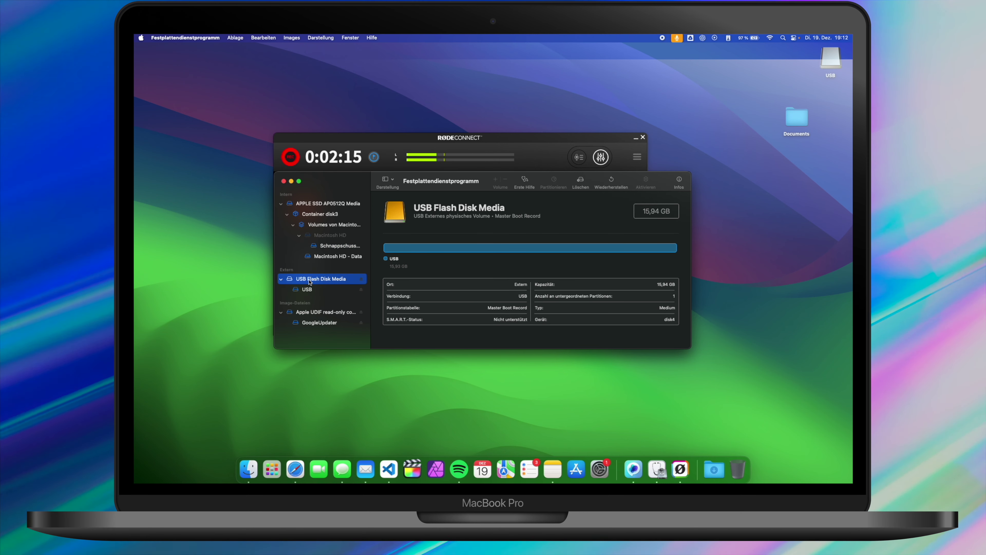
click(310, 287)
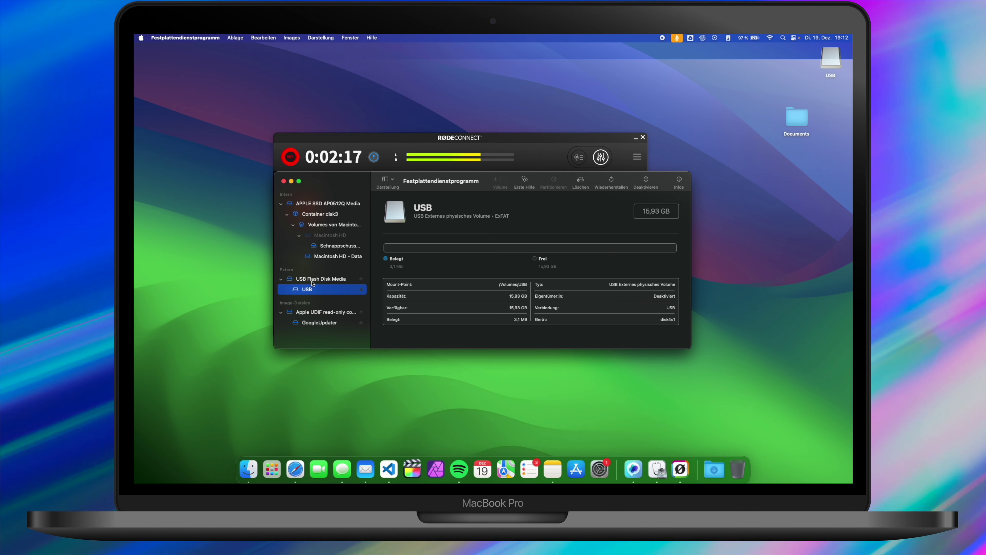
click(315, 279)
drag(498, 216, 541, 216)
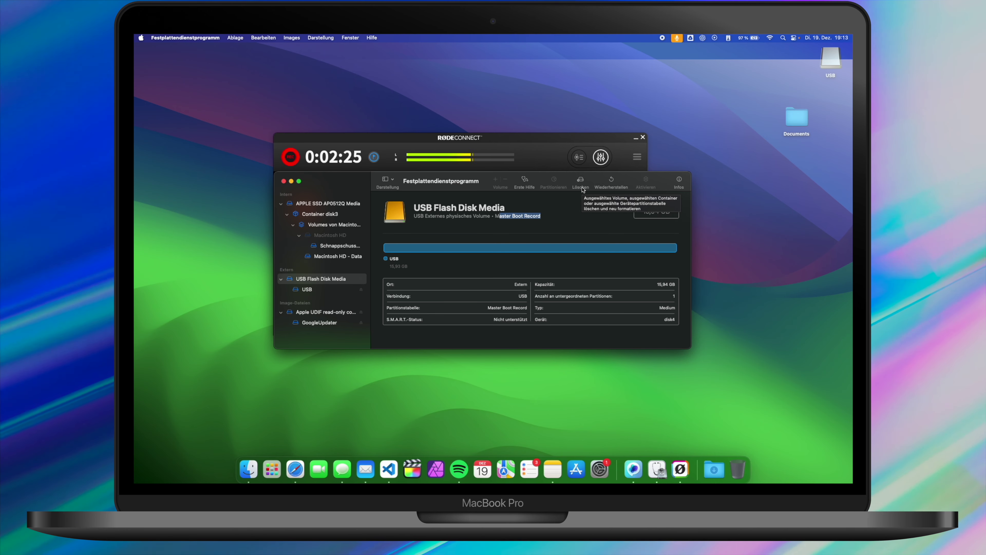
click(581, 181)
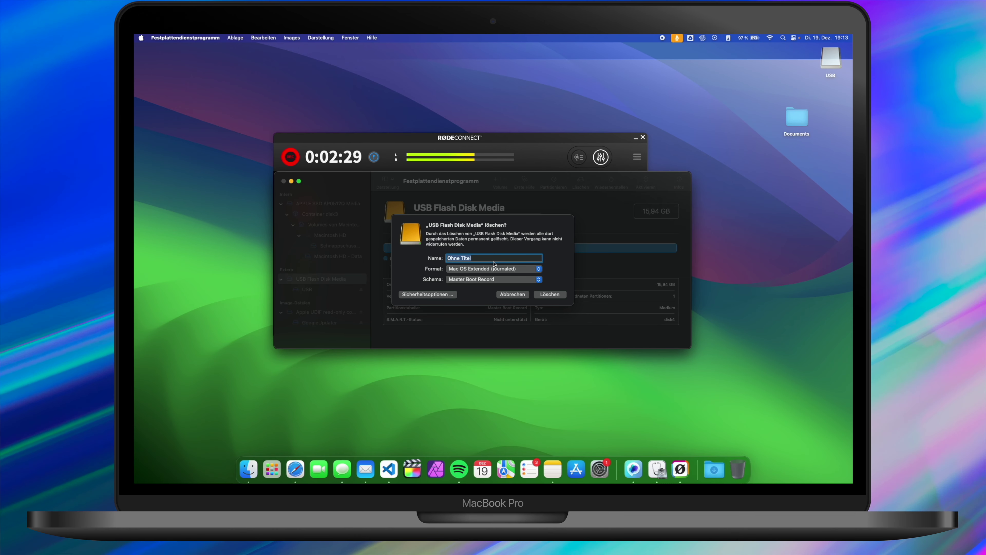
text(bdsjkfjsdjfsdkjfkjsdbjkfbsjdfksdb)
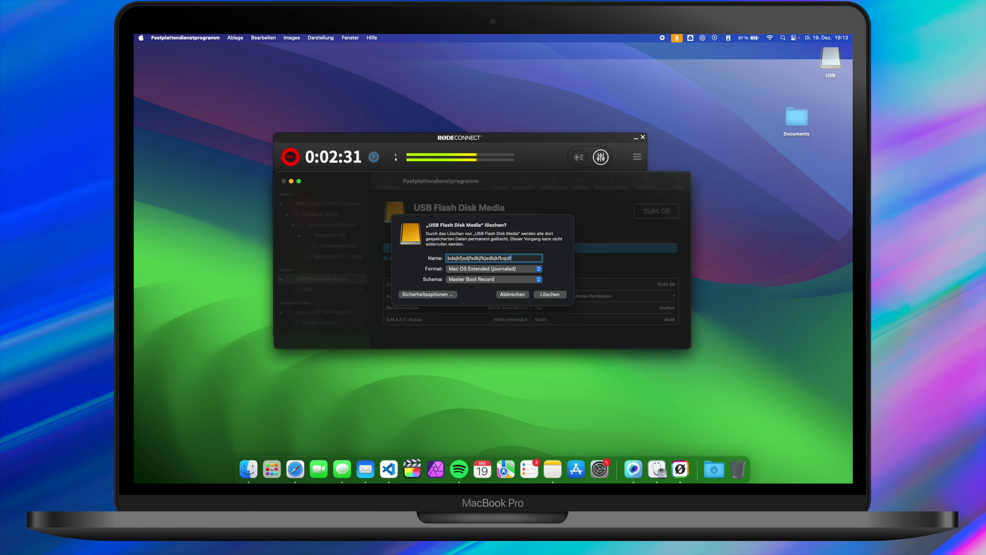
key(BackSpace)
key(BackSpace)
key(BackSpace)
key(BackSpace)
key(BackSpace)
key(BackSpace)
key(BackSpace)
key(BackSpace)
key(BackSpace)
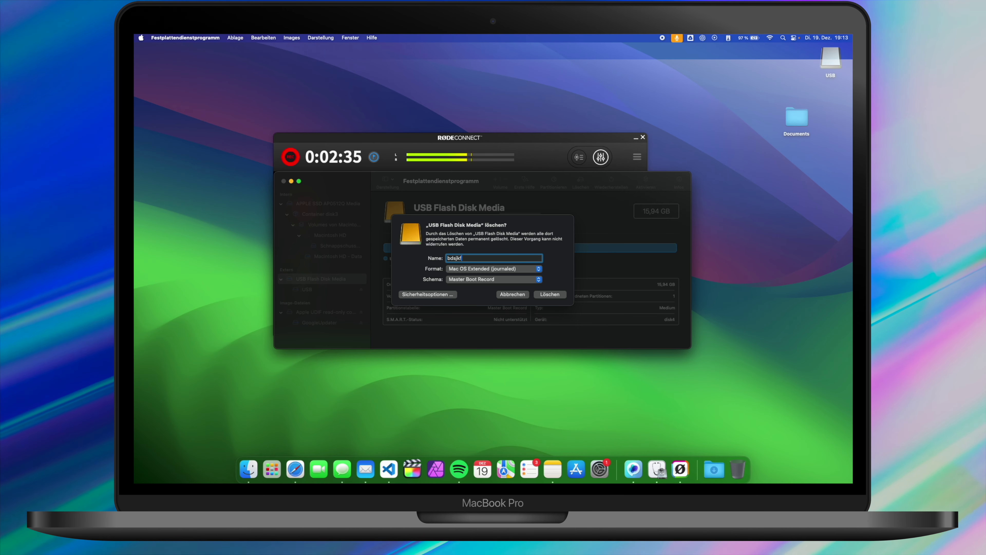
Set the schema to GUID-Partitionstabelle and the format to ExFAT for erasing the USB device
click(507, 279)
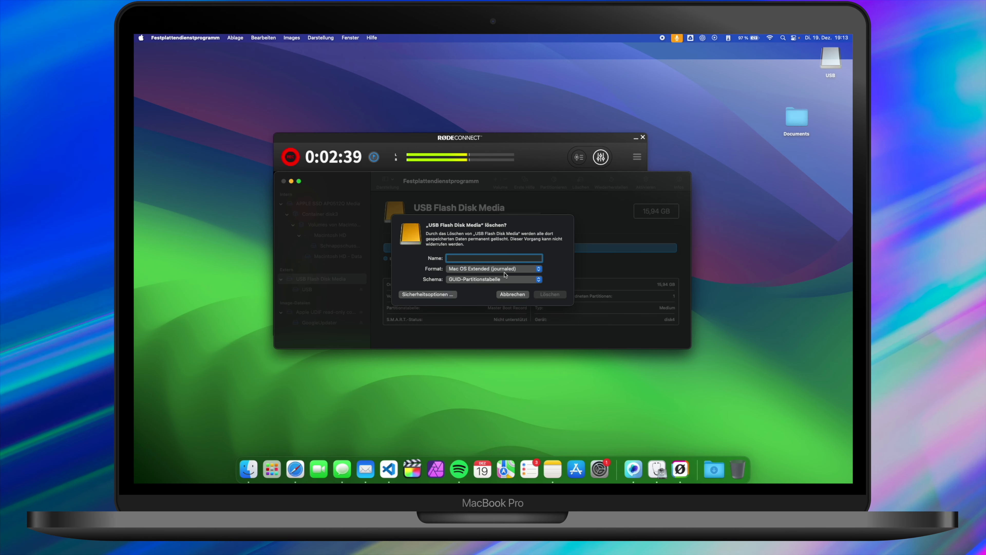
click(503, 271)
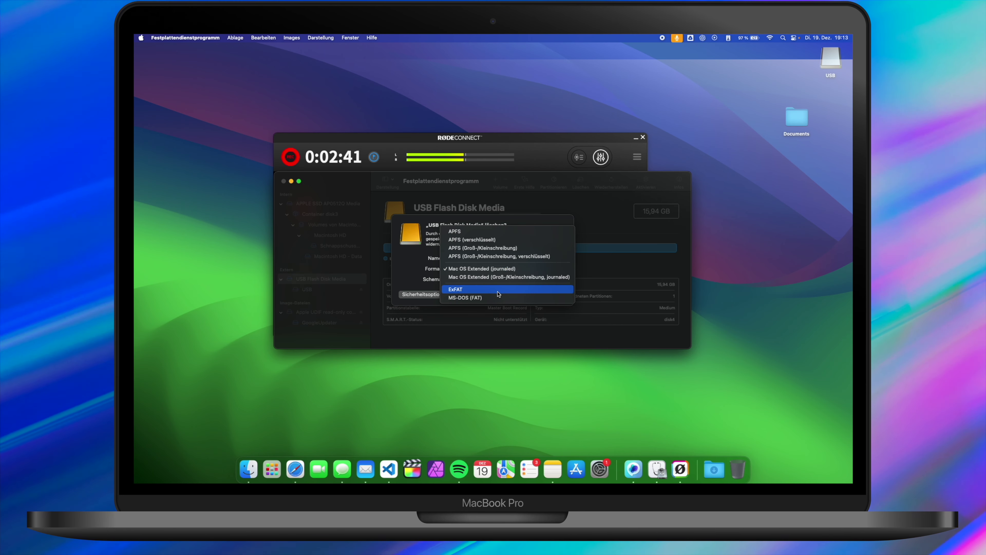
click(456, 288)
text(fsdfsdfsdfs)
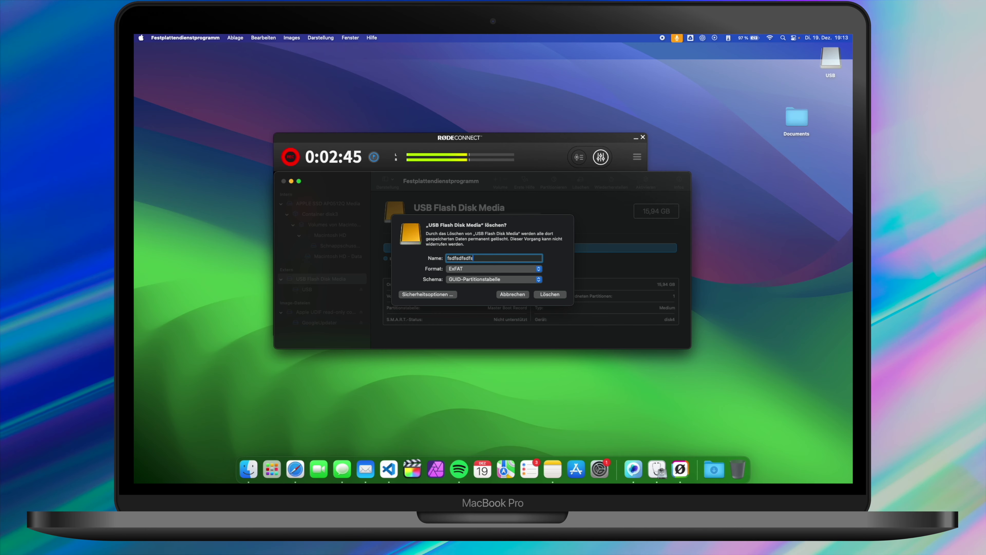
key(BackSpace)
key(BackSpace)
key(BackSpace)
key(BackSpace)
key(BackSpace)
key(BackSpace)
key(BackSpace)
key(BackSpace)
key(BackSpace)
key(BackSpace)
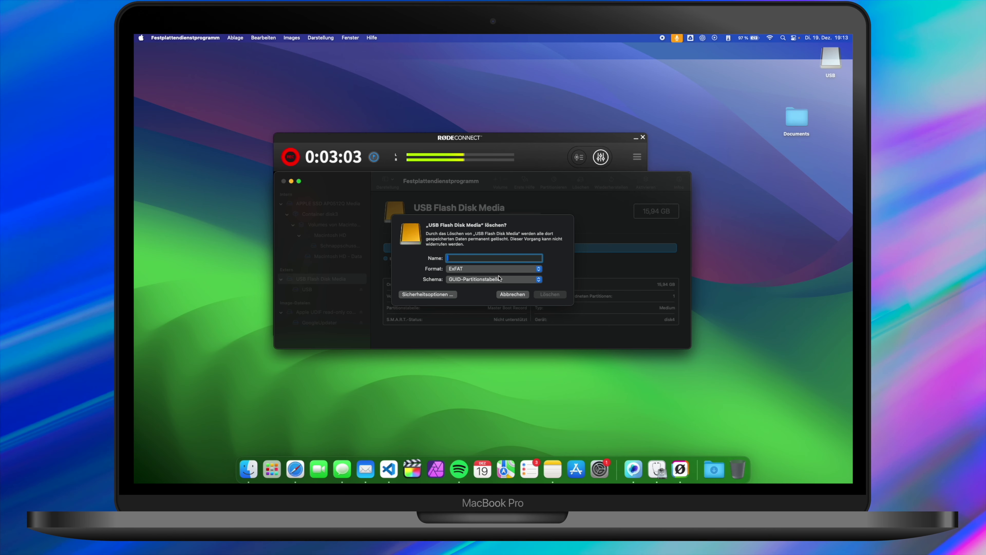
Set the schema to Apple-Partitionstabelle and check which formats are available with it
click(499, 281)
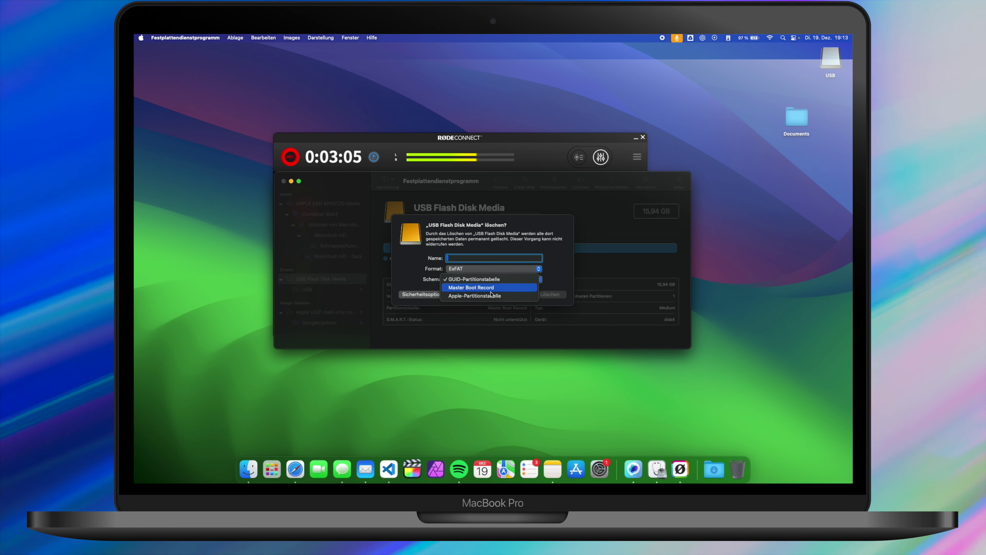
click(490, 297)
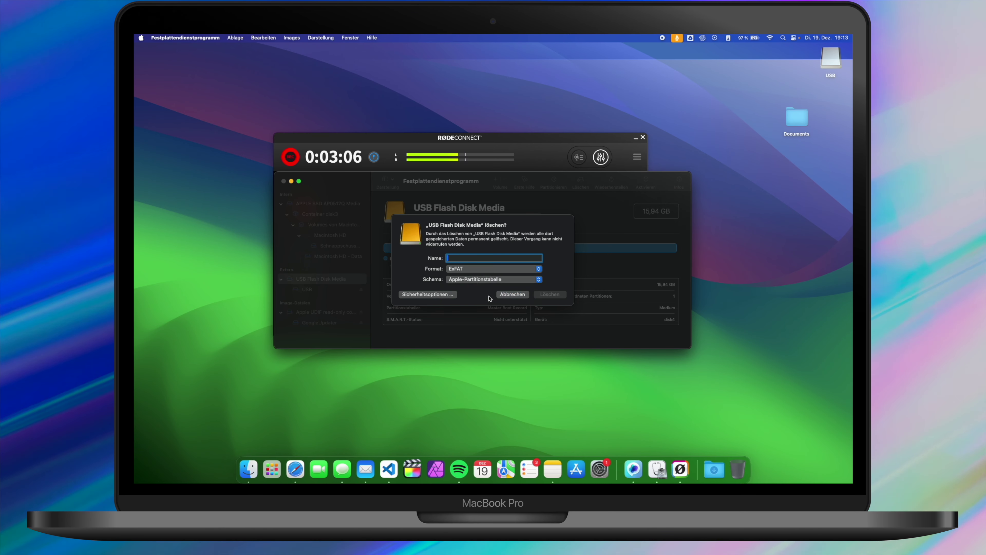
click(492, 269)
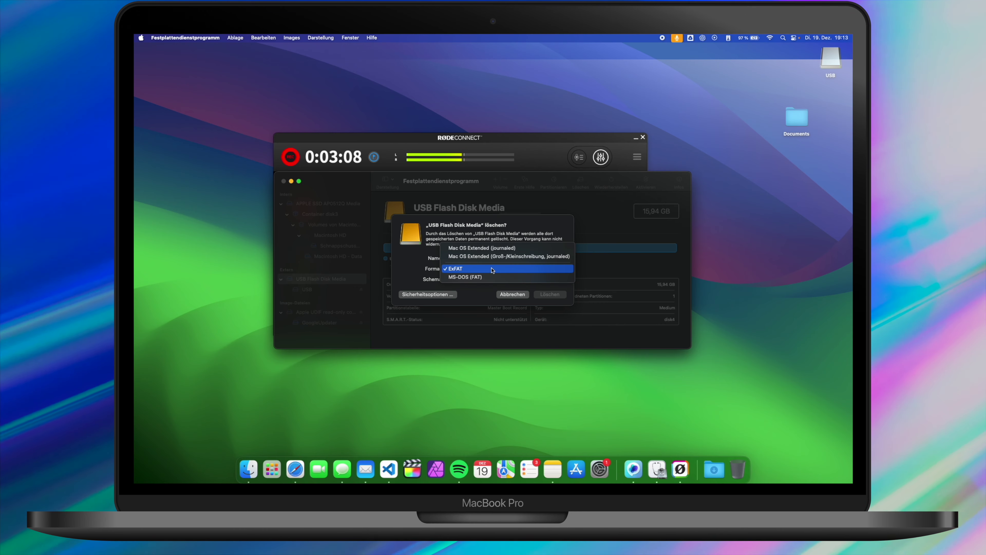
click(479, 289)
Set the schema to Master Boot Record and check which formats are available with it
click(479, 282)
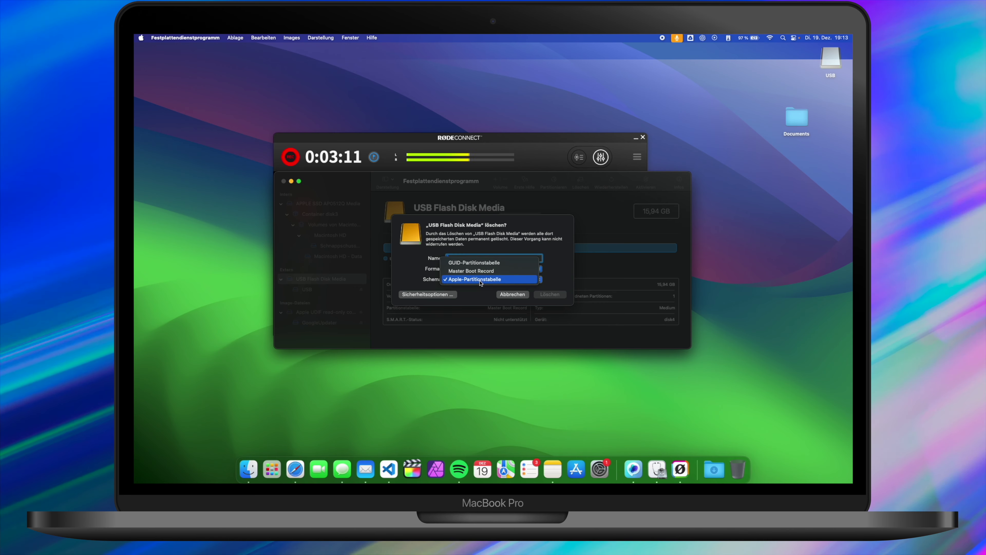
click(482, 271)
click(491, 269)
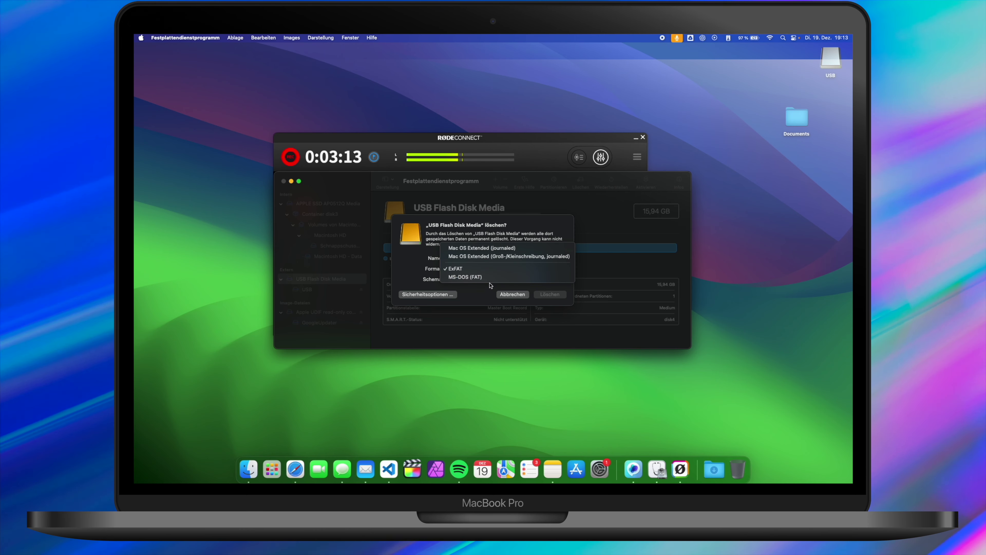
click(480, 282)
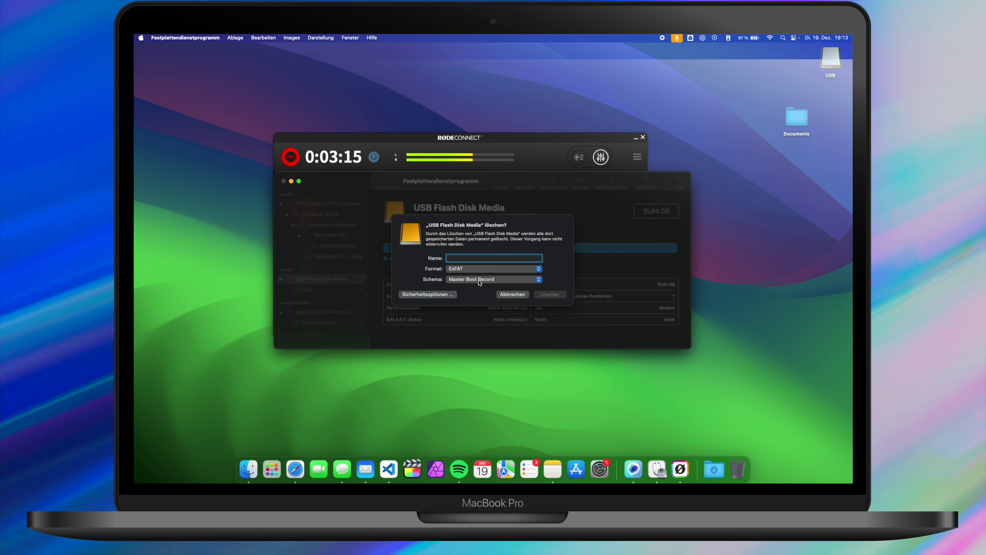
Set the schema to GUID-Partitionstabelle and check which formats are available with it
click(480, 282)
click(481, 272)
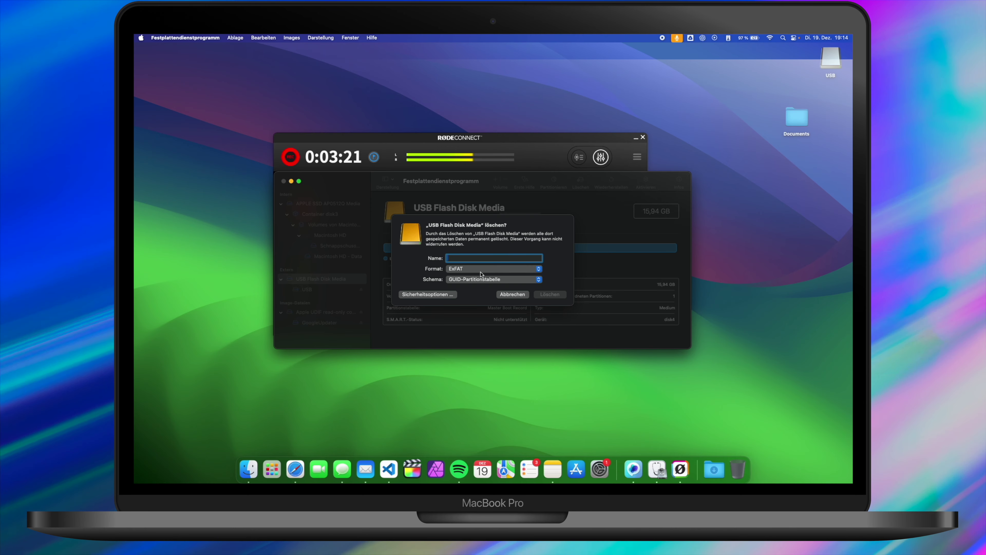
click(482, 269)
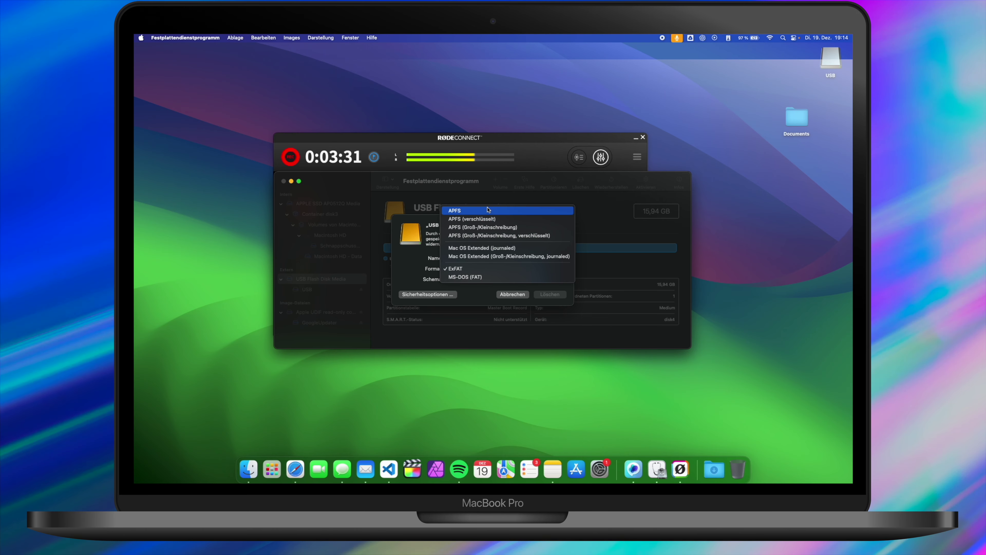
click(422, 265)
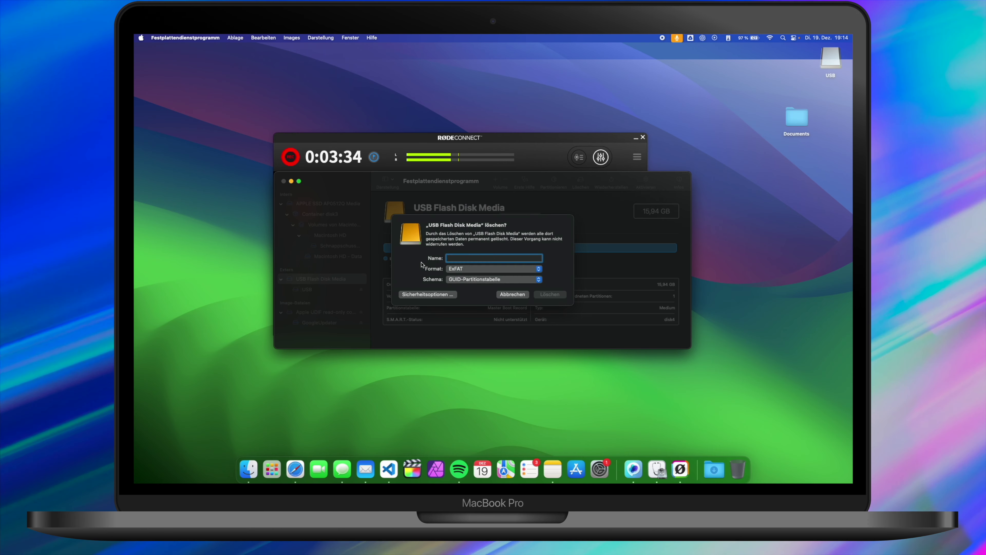
Switch the schema to Master Boot Record and back to GUID-Partitionstabelle
click(501, 280)
click(478, 288)
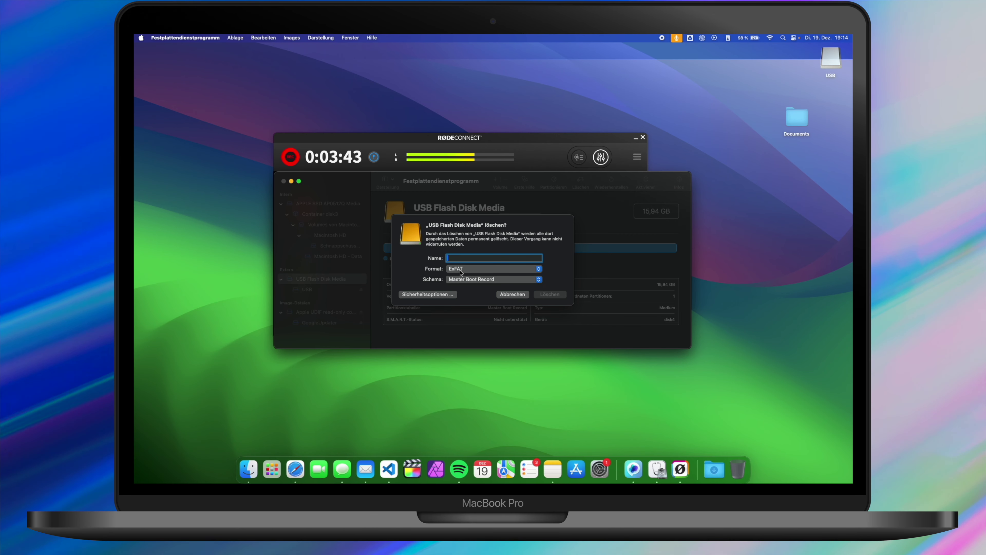
click(472, 282)
click(478, 273)
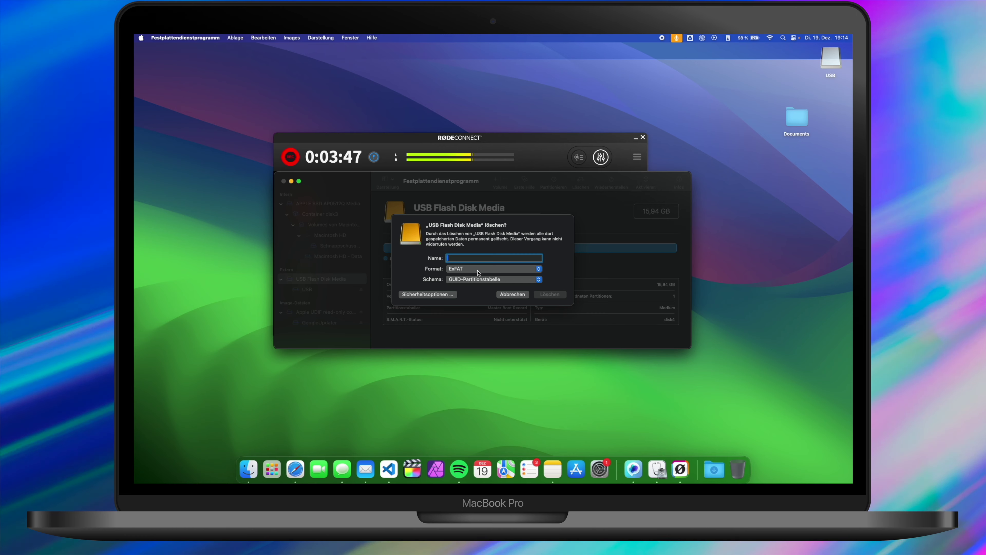
Switch the format to MS-DOS (FAT) and back to ExFAT
click(478, 272)
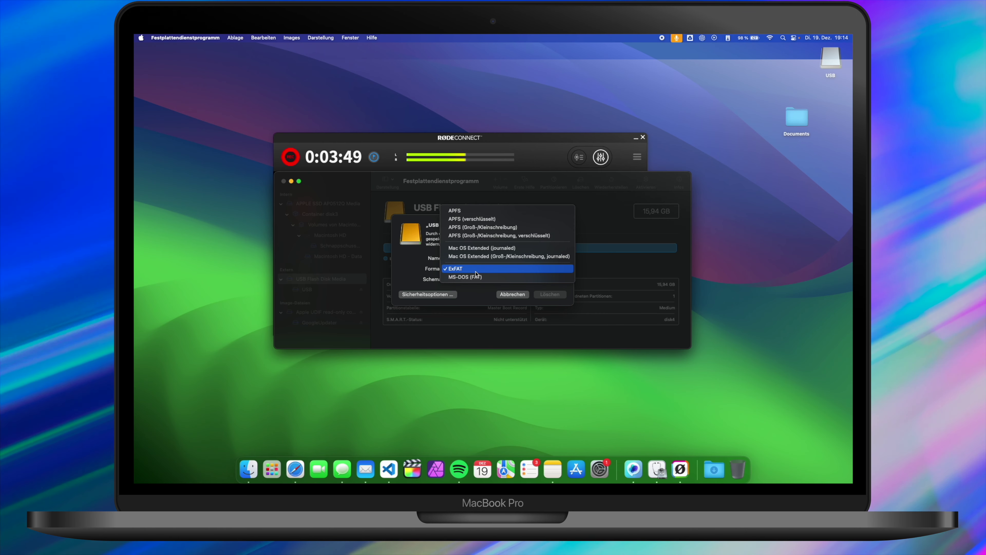
click(490, 277)
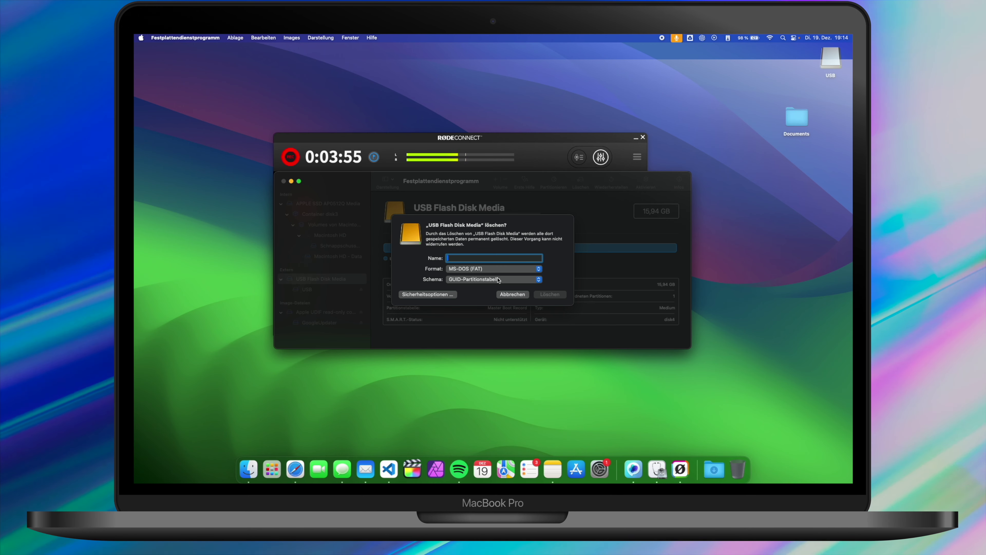
click(495, 271)
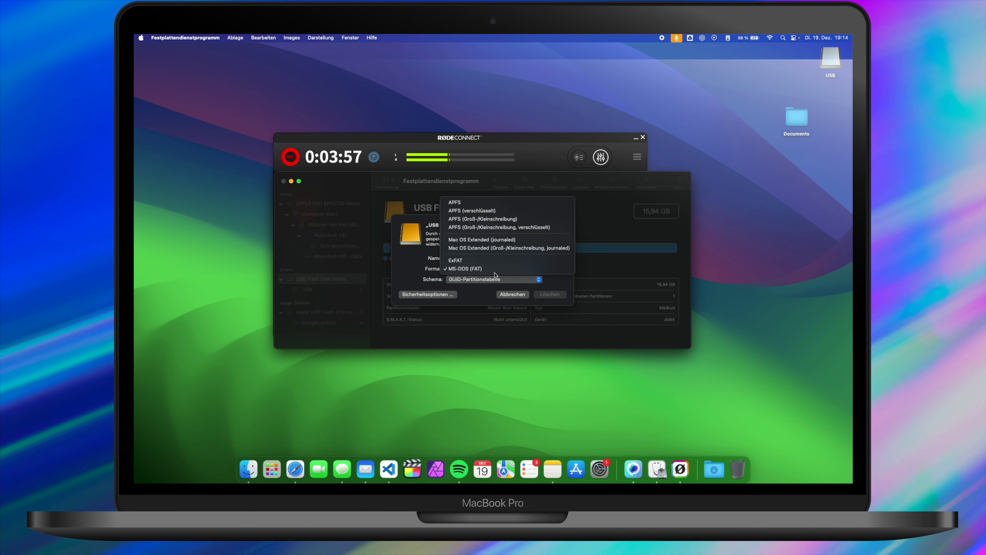
click(494, 261)
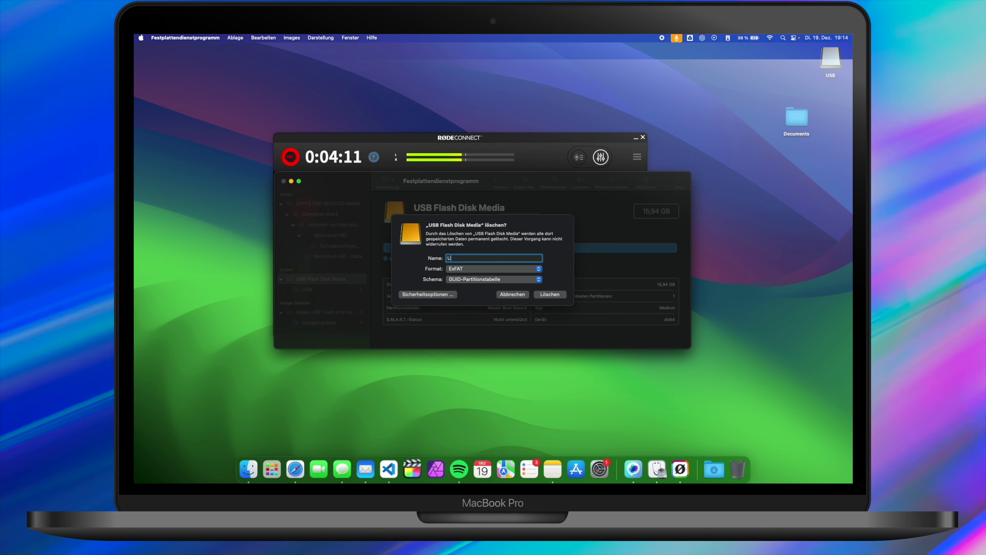
Name the erased drive USB_WIN_MAC
text(USBWIN)
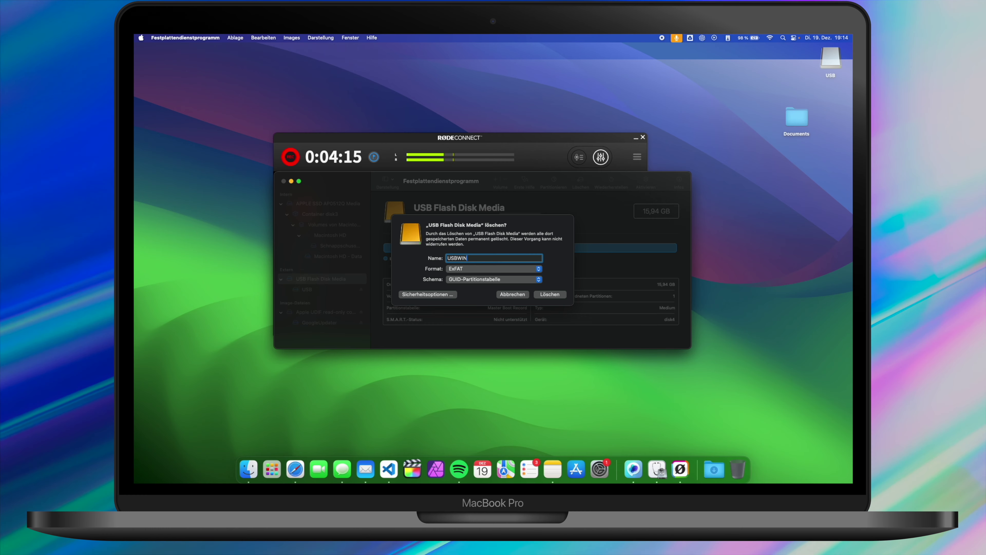
text(MAC)
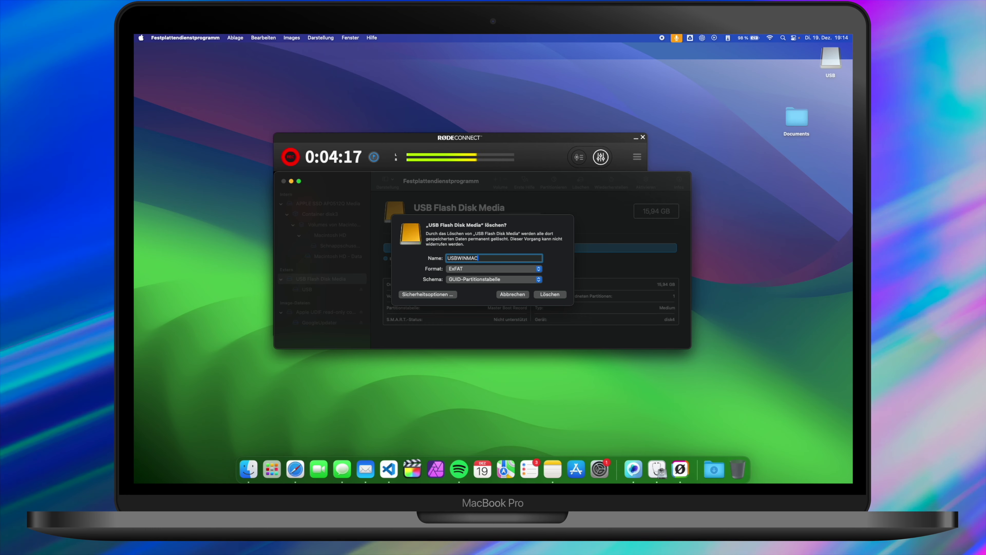
click(458, 258)
text(_)
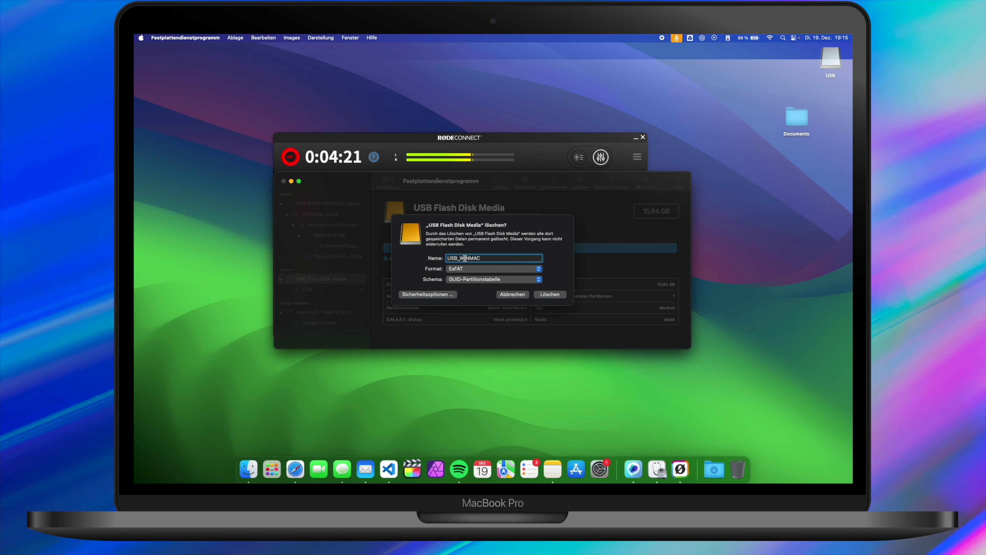
click(468, 258)
text(_)
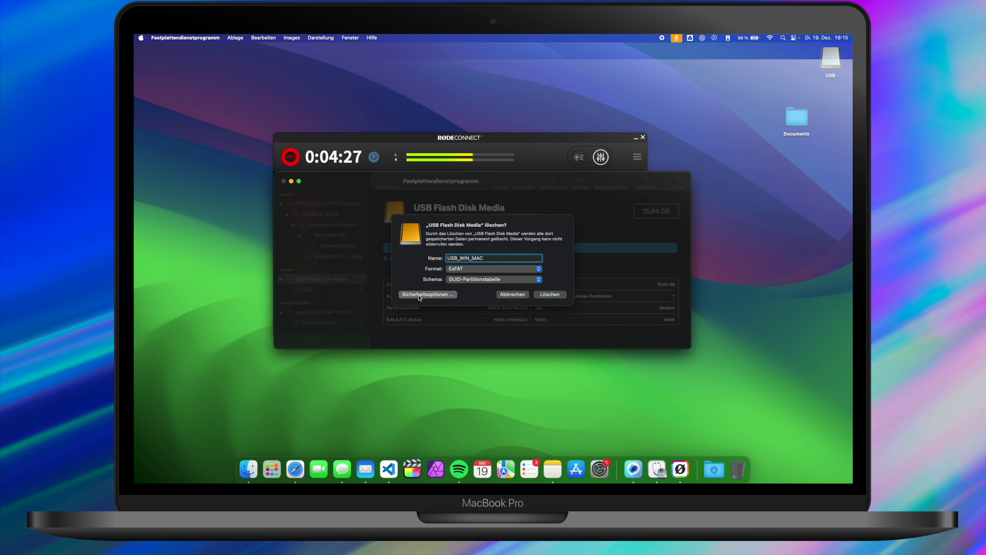
Keep the fastest security option and erase the USB Flash Disk Media as ExFAT with the GUID-Partitionstabelle schema, then close the completion dialog
click(428, 294)
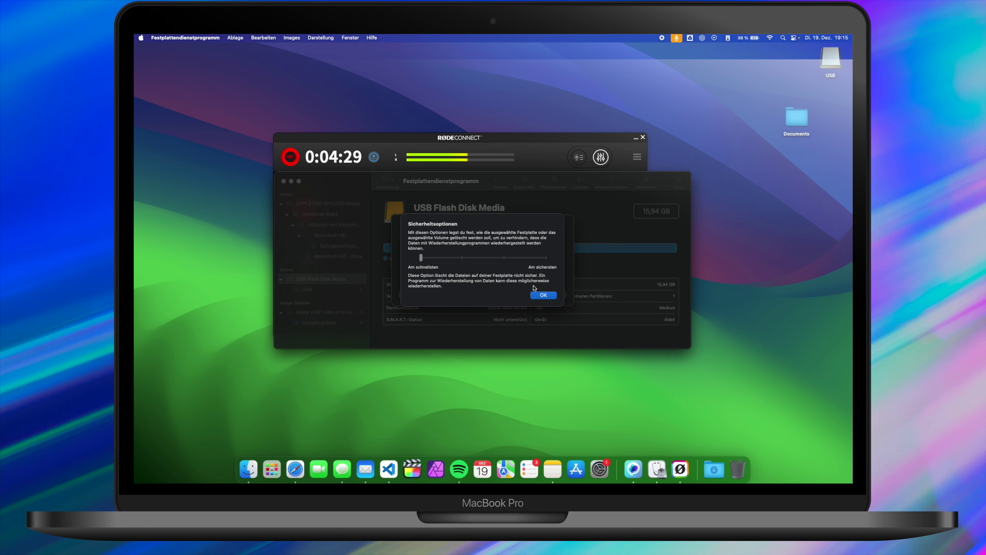
click(551, 295)
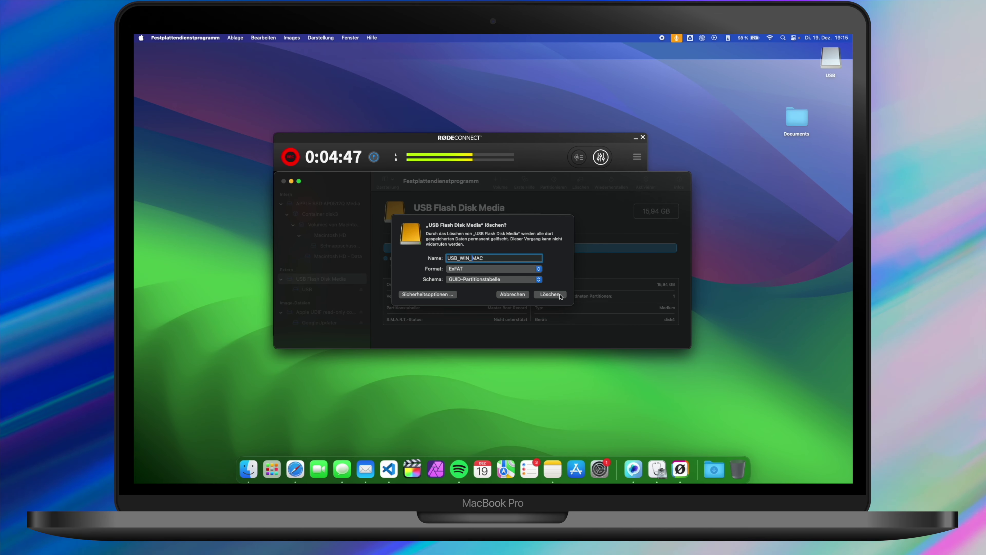
click(550, 295)
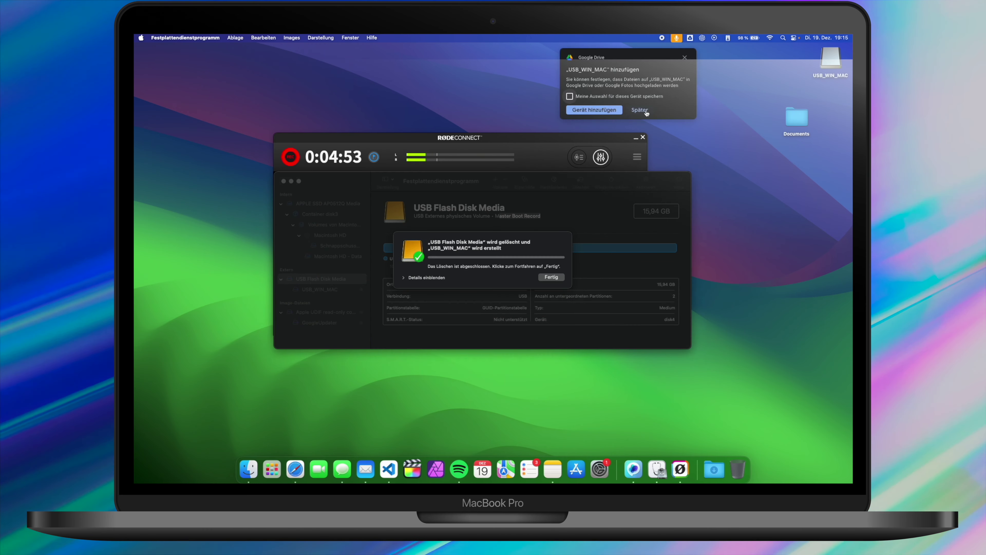
click(552, 276)
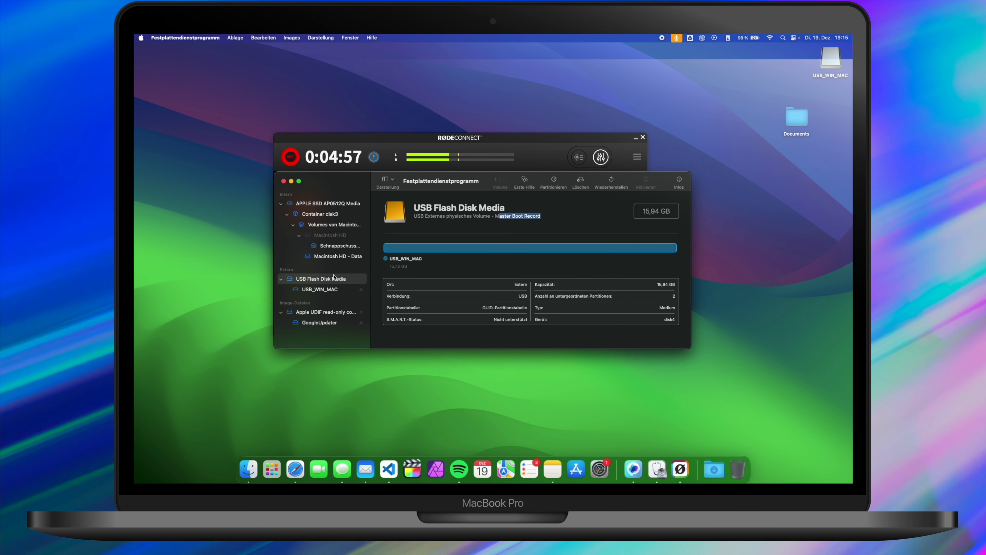
Check the USB_WIN_MAC volume's format details, then look at its contents in Finder and close that window
click(326, 292)
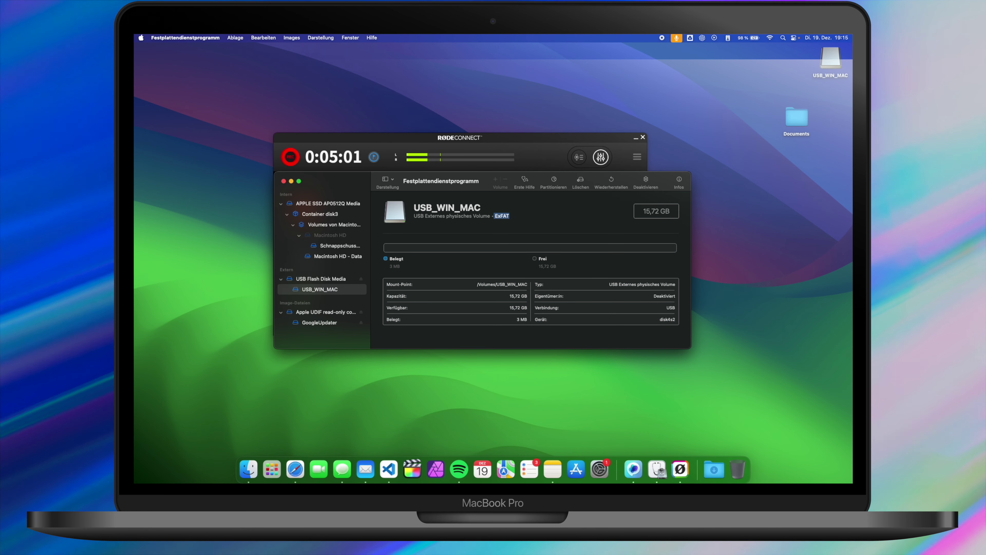
double_click(829, 64)
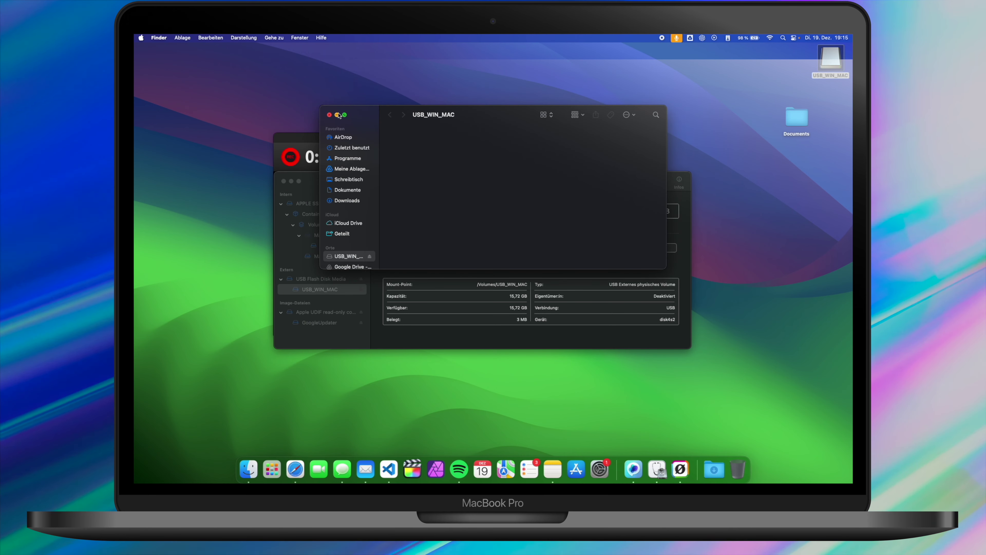
click(330, 114)
Allow Google Drive to access files on the removable medium
click(793, 85)
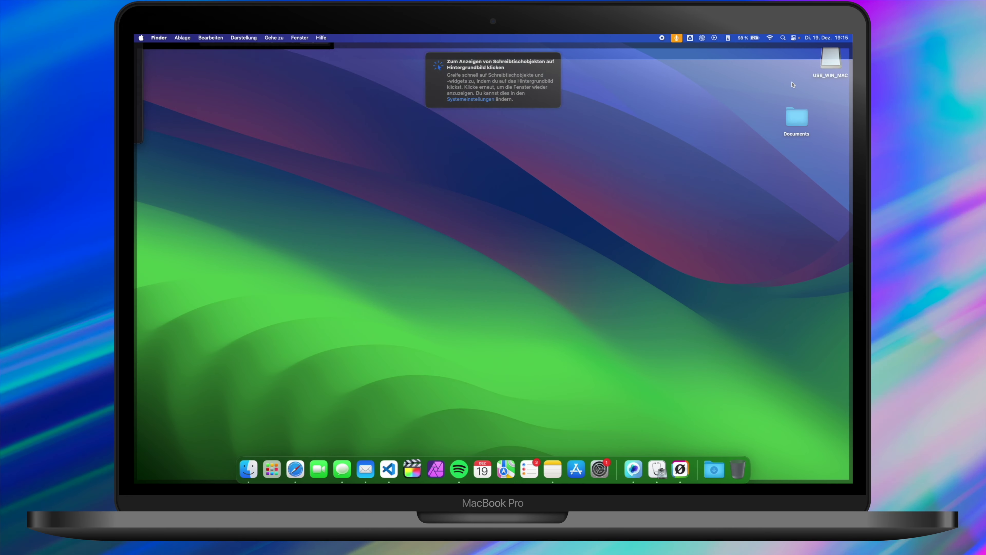
click(793, 84)
click(829, 58)
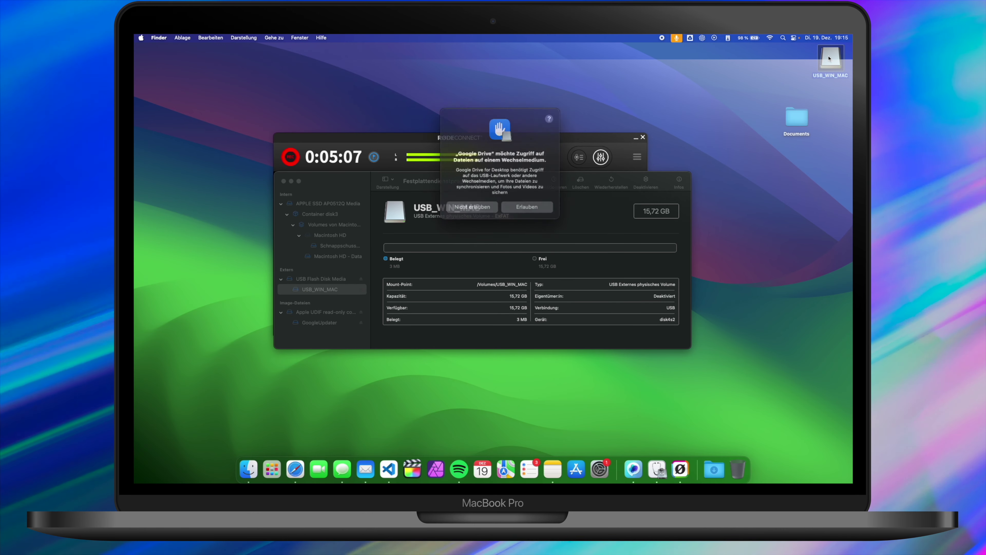
click(525, 204)
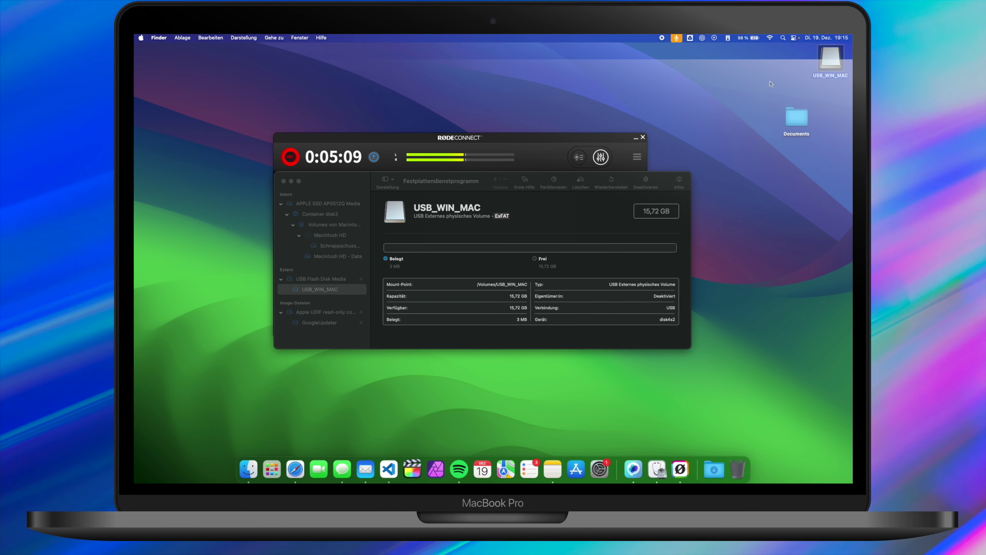
Show the file information for the USB_WIN_MAC volume on the desktop, check its format, and close the information window
right_click(831, 60)
click(768, 89)
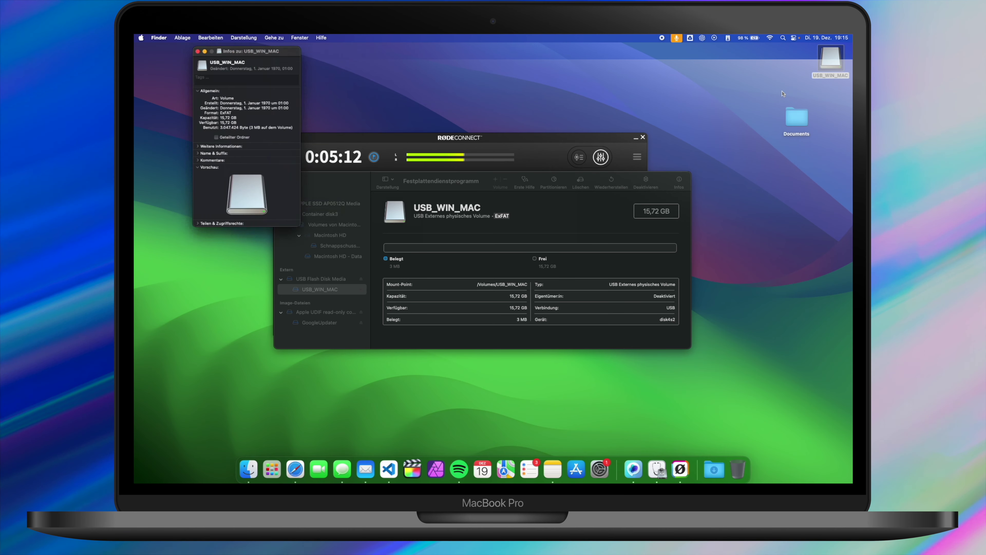
drag(177, 54, 568, 98)
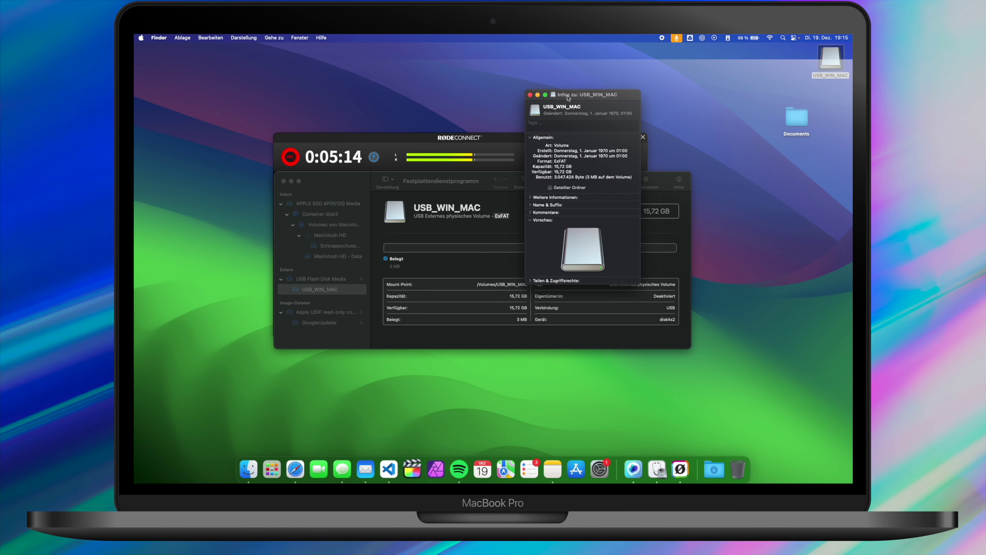
double_click(559, 160)
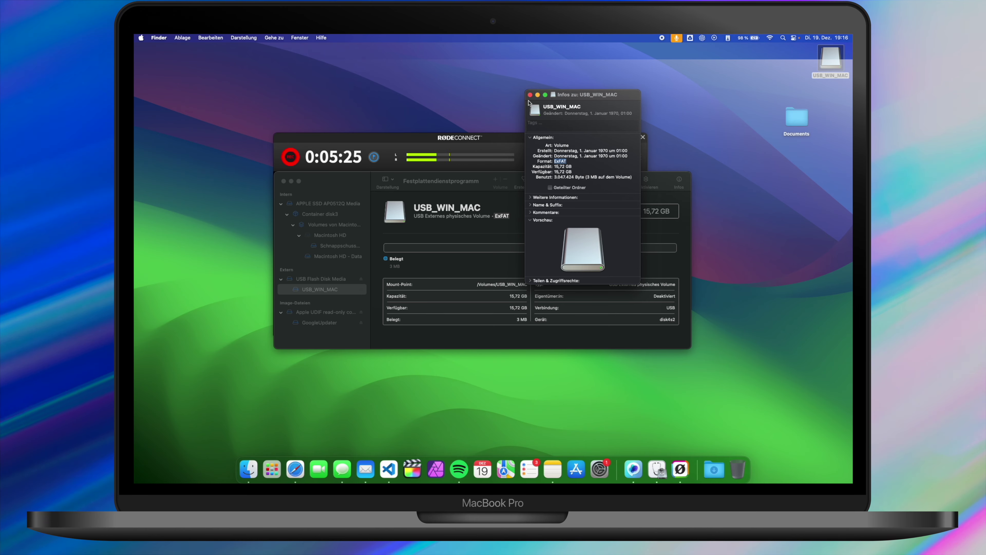
click(466, 65)
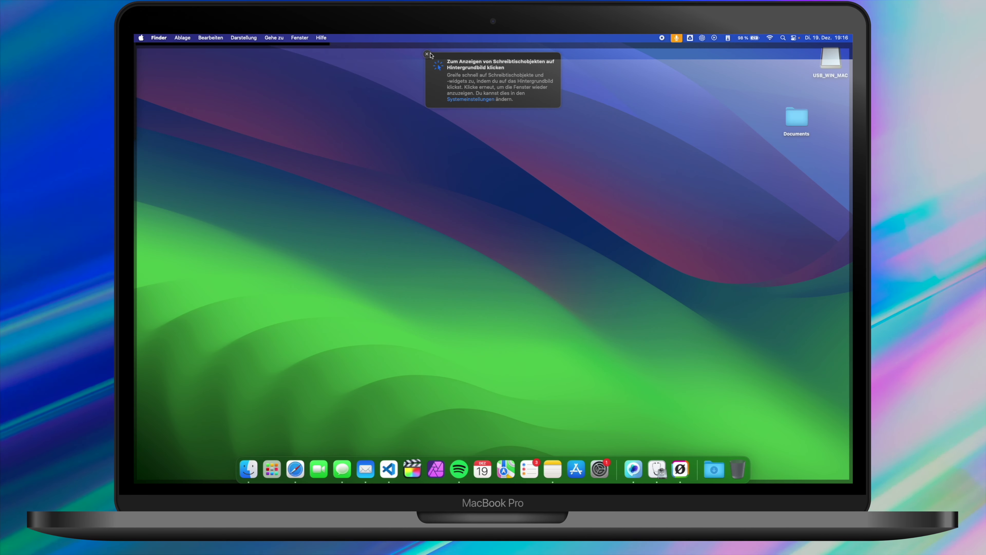
click(426, 54)
click(505, 92)
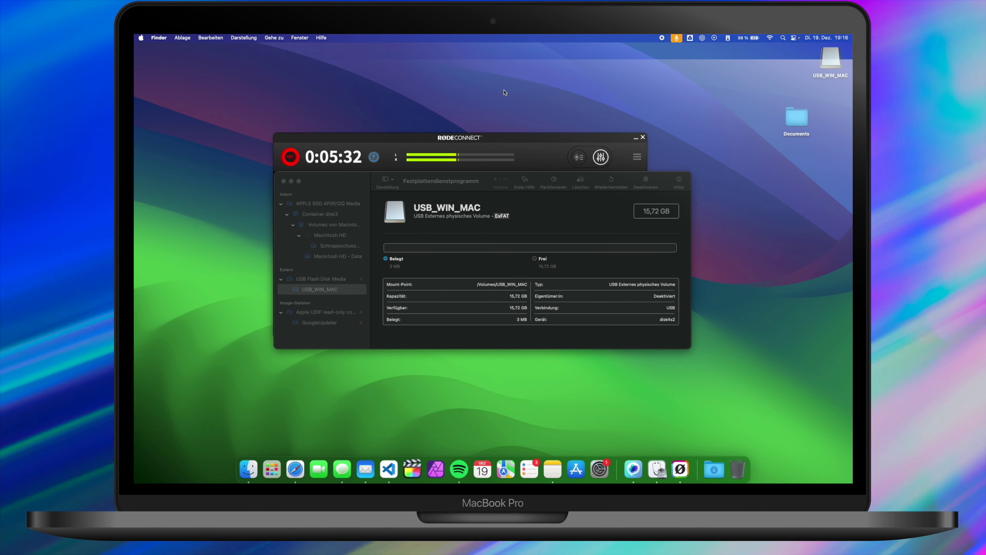
drag(512, 139, 518, 137)
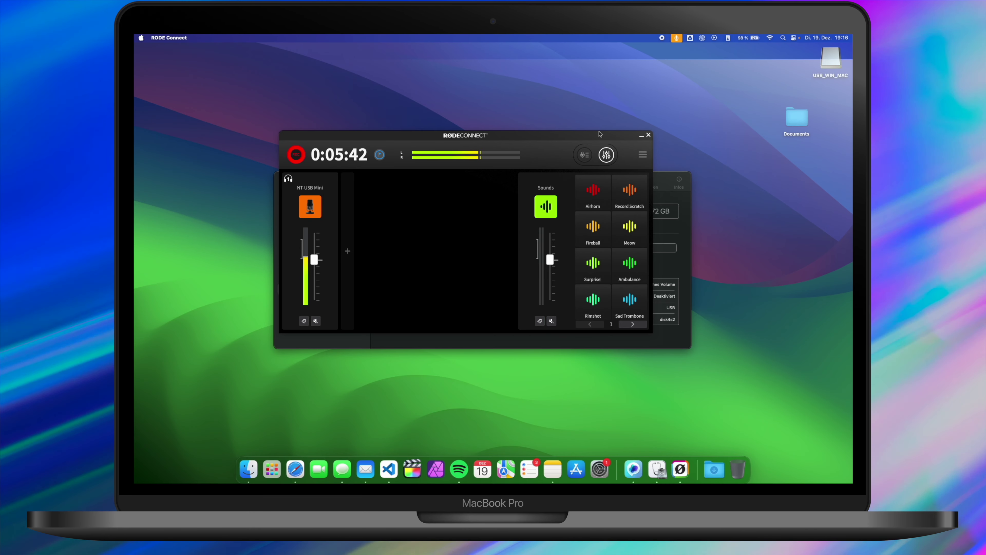
drag(598, 135, 605, 139)
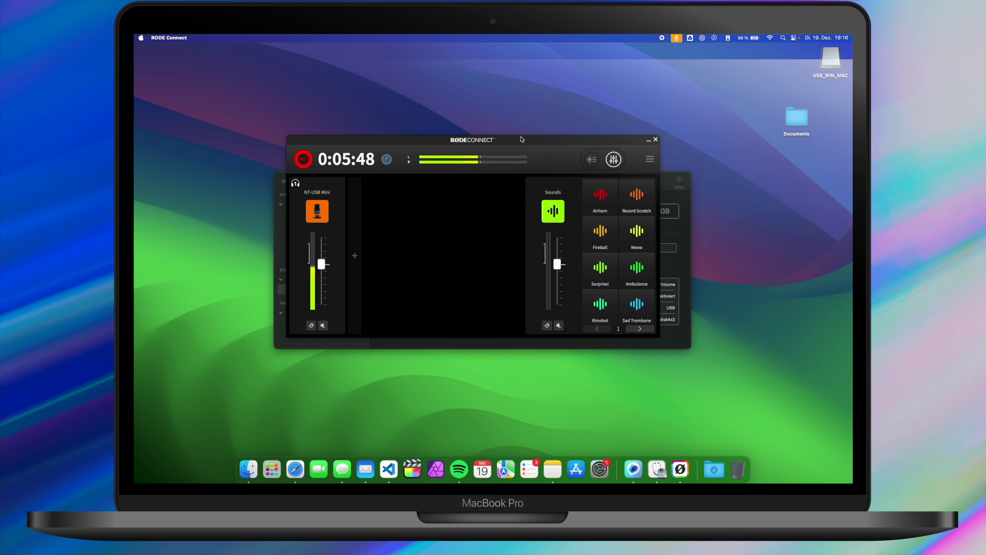
drag(521, 139, 530, 163)
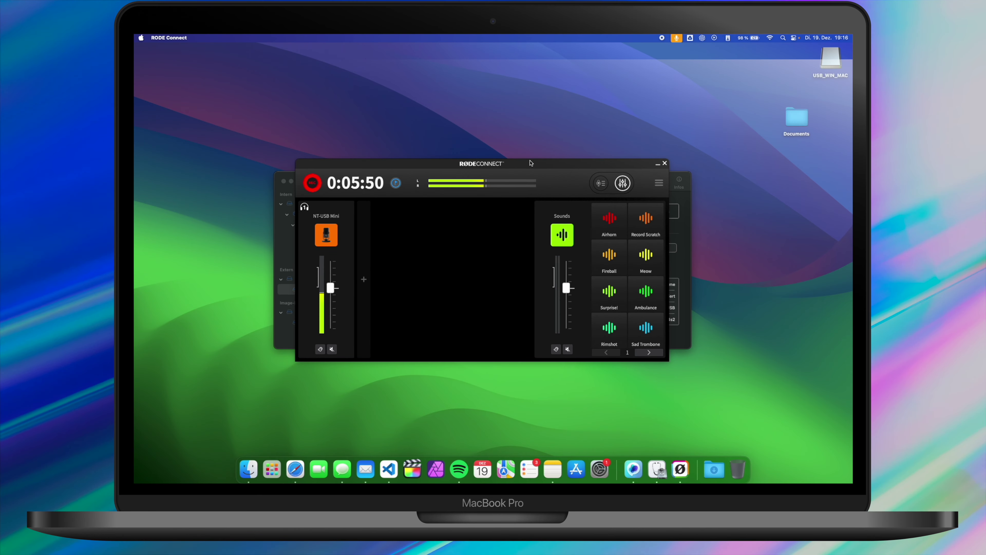